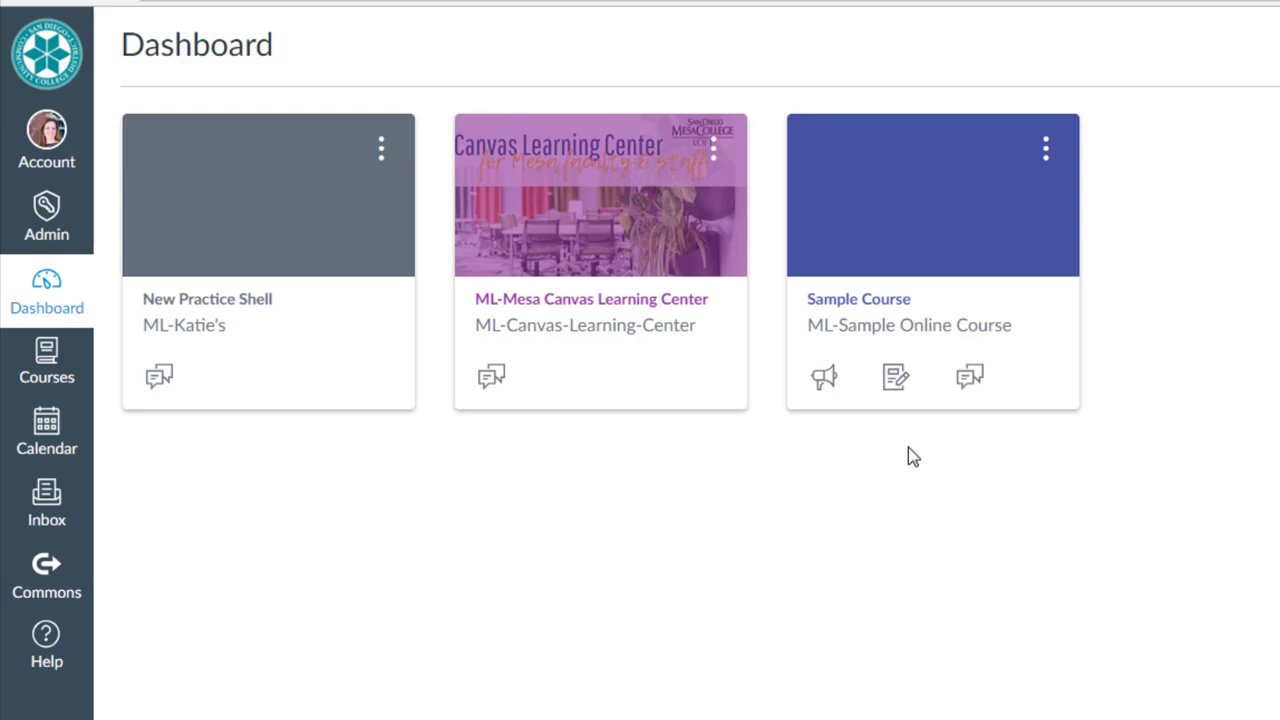
Leave Sample Course's nickname and colour unchanged, then open the All Courses list.
{"action": "left_click", "coordinate": [1046, 152]}
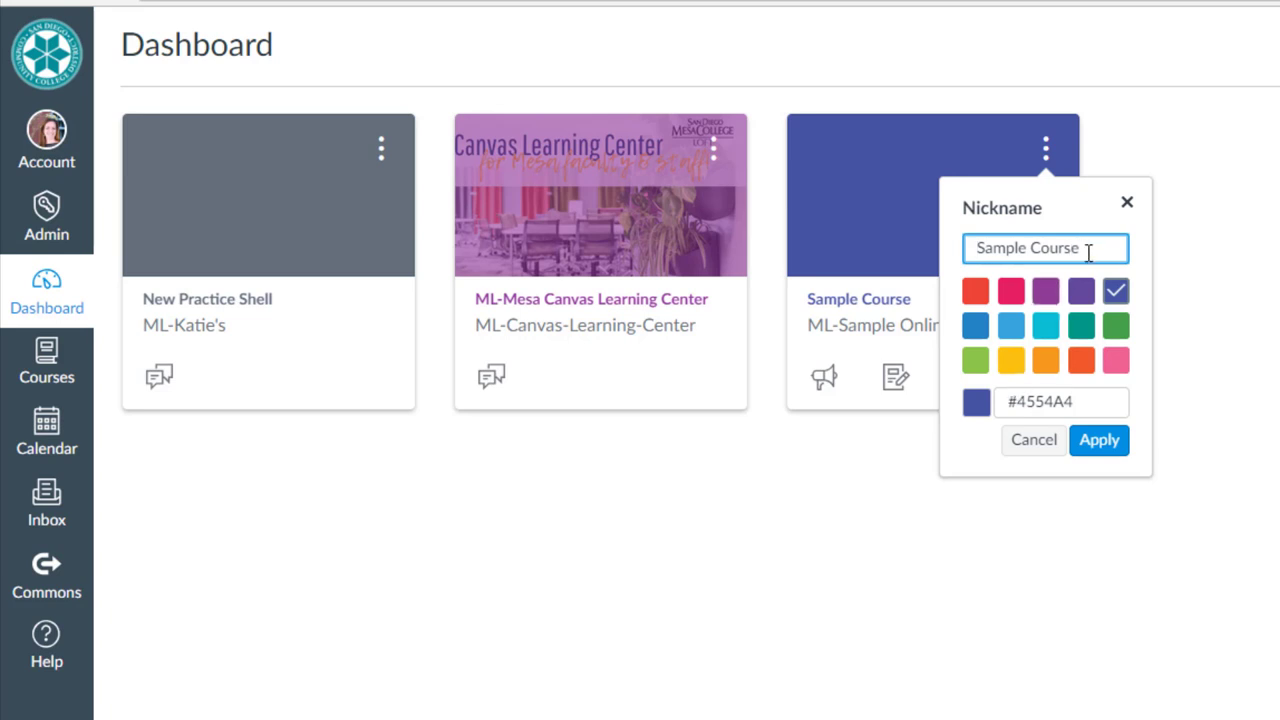
{"action": "left_click", "coordinate": [1127, 205]}
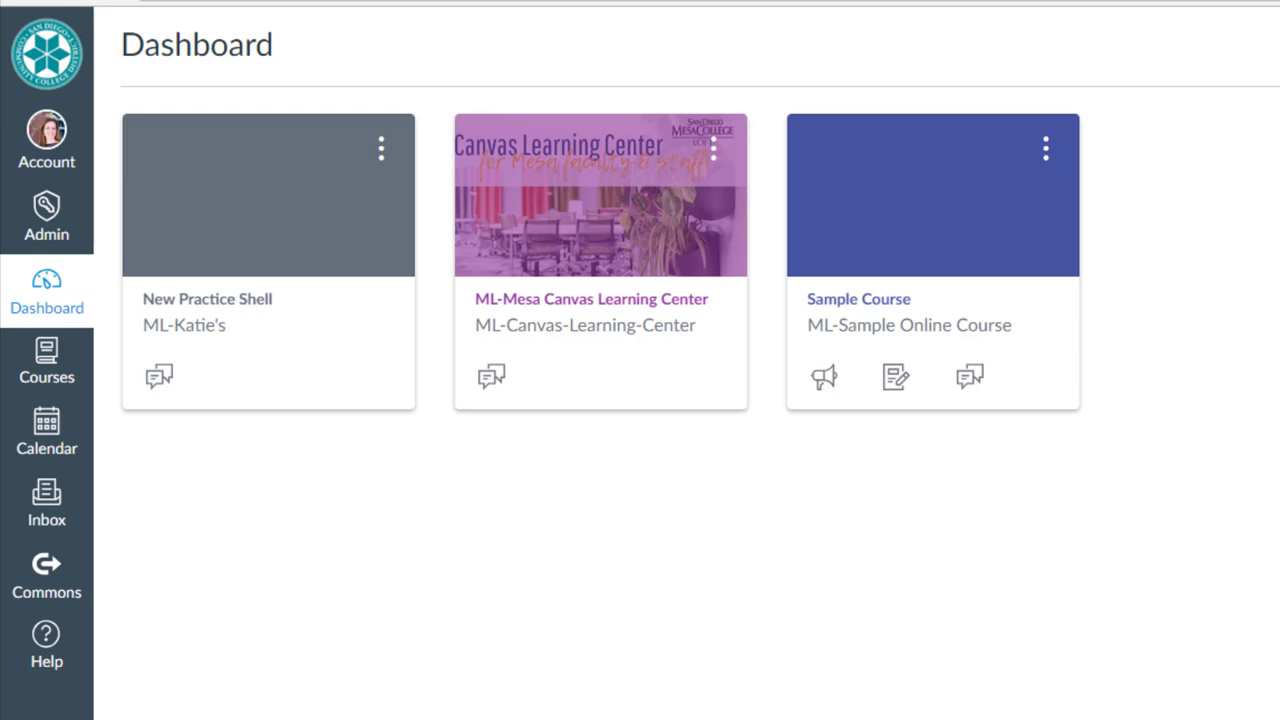
{"action": "left_click", "coordinate": [41, 368]}
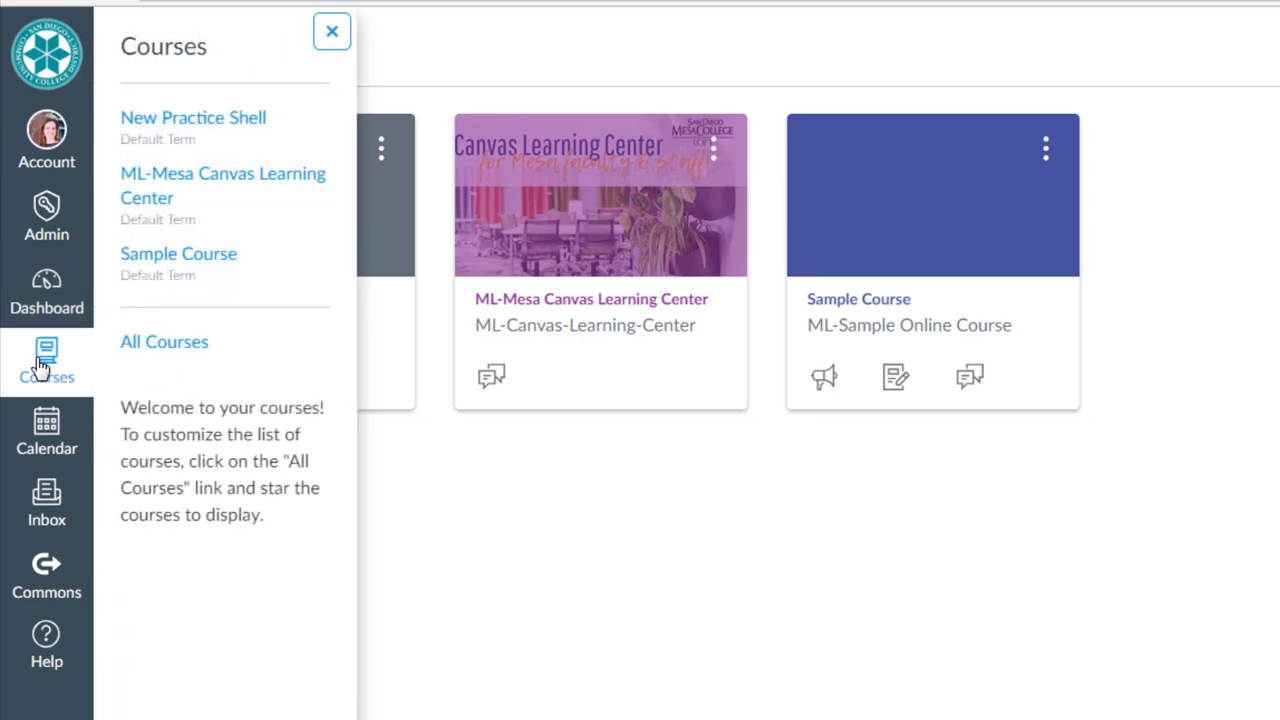
{"action": "left_click", "coordinate": [165, 343]}
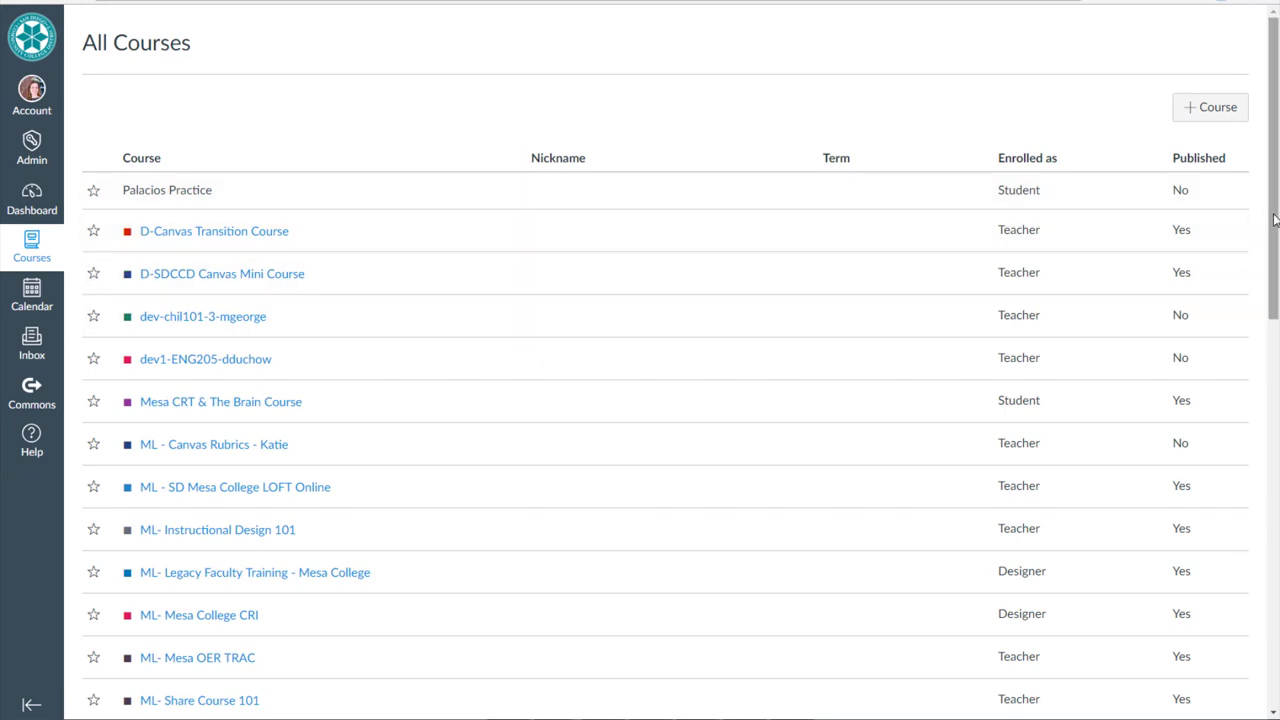
Star and then unstar ML-Share Course 101 in the All Courses list.
{"action": "left_click_drag", "start_coordinate": [1274, 220], "coordinate": [1248, 294]}
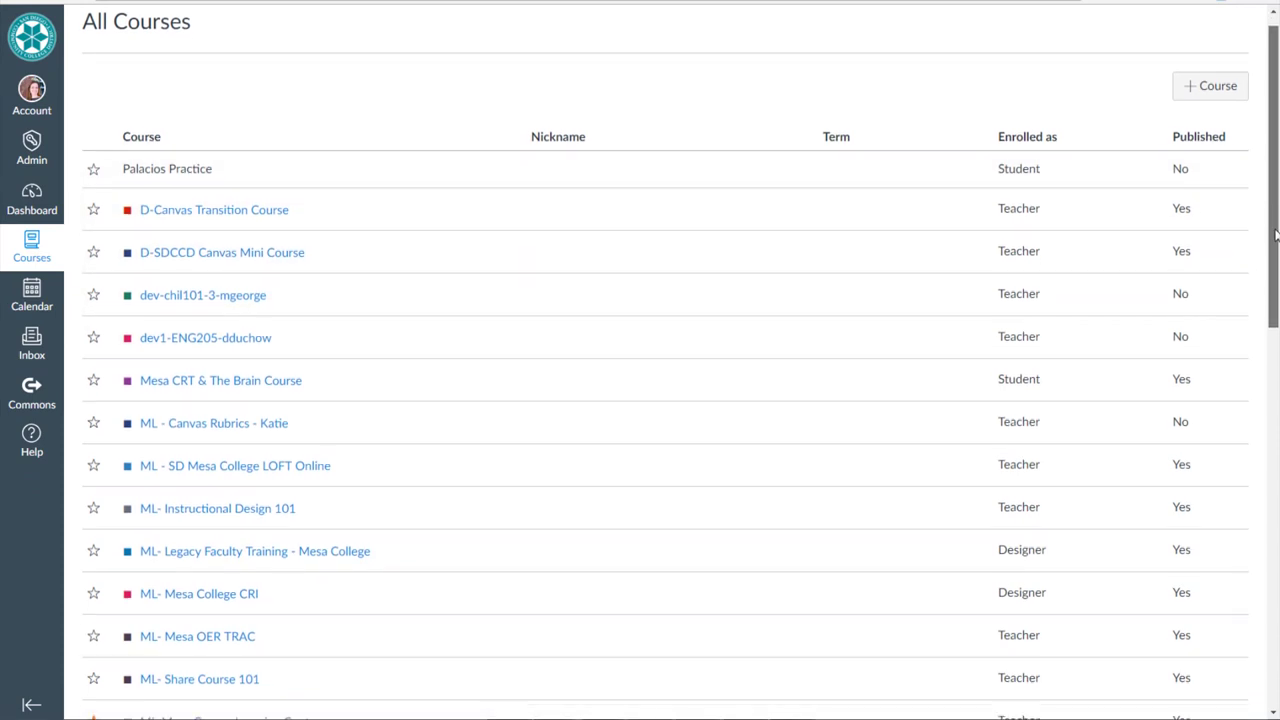
{"action": "scroll", "coordinate": [1248, 294], "scroll_direction": "up", "scroll_amount": 3}
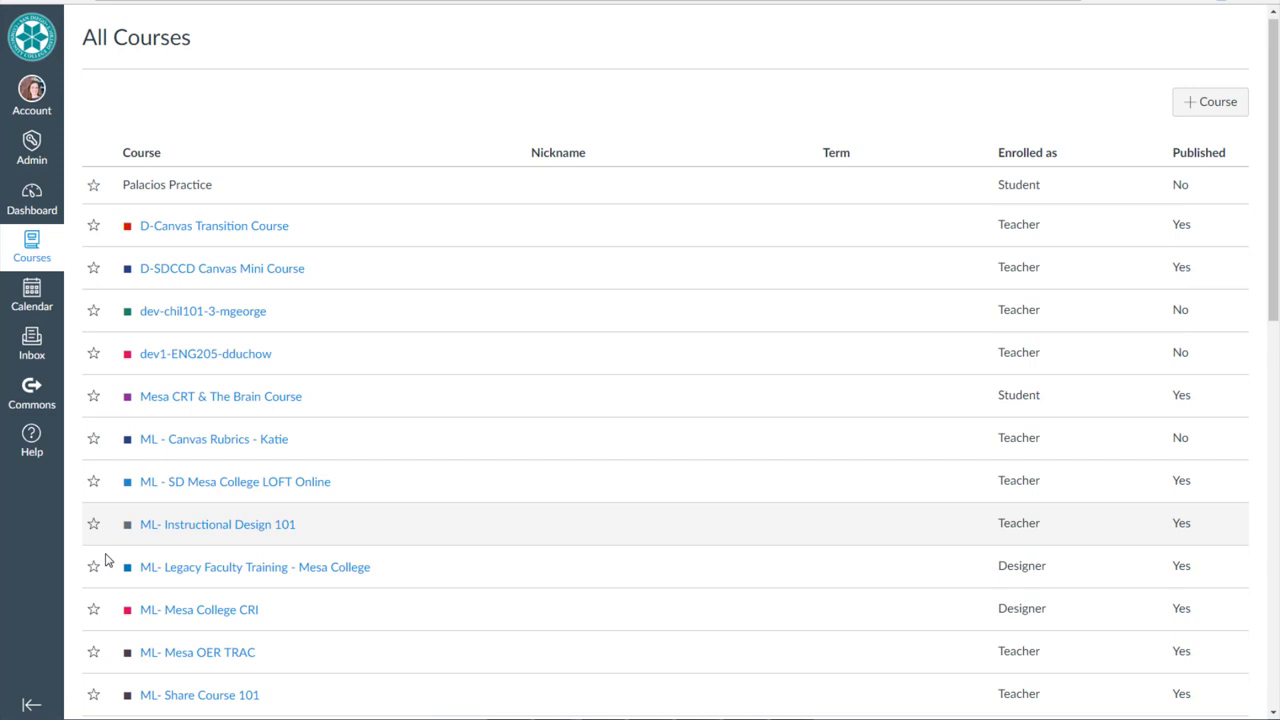
{"action": "scroll", "coordinate": [104, 570], "scroll_direction": "down", "scroll_amount": 2}
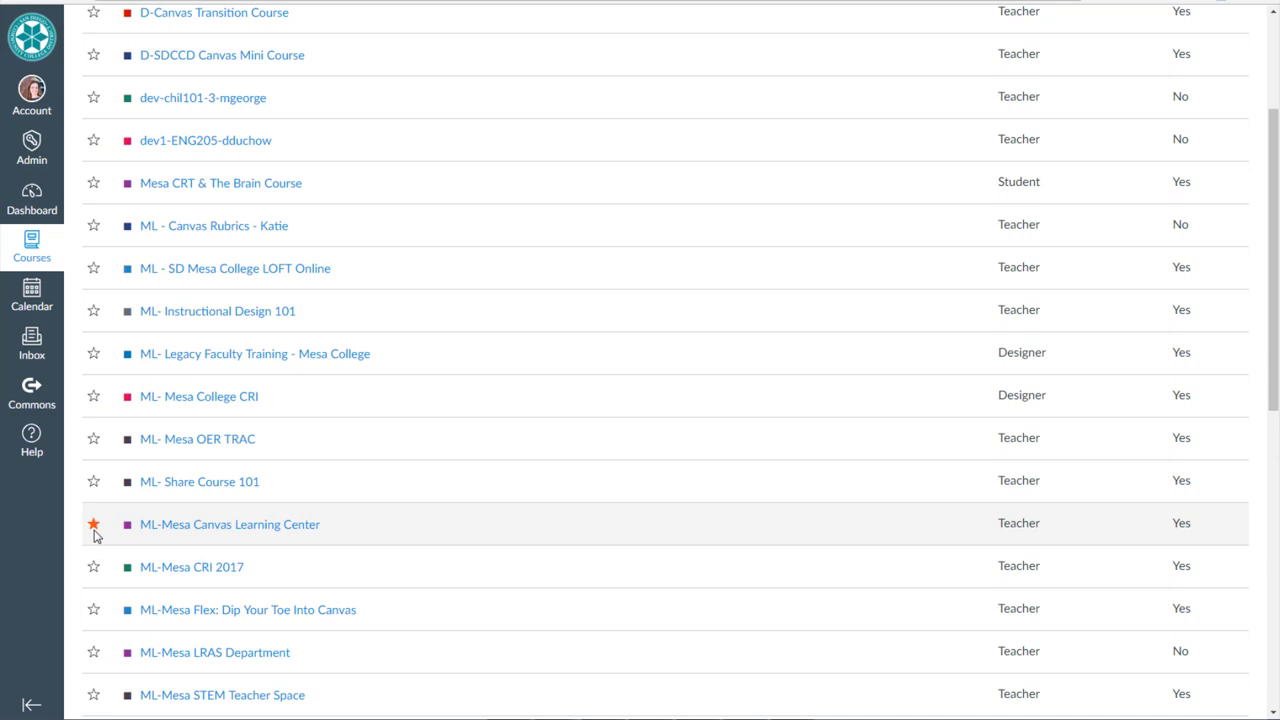
{"action": "left_click", "coordinate": [94, 490]}
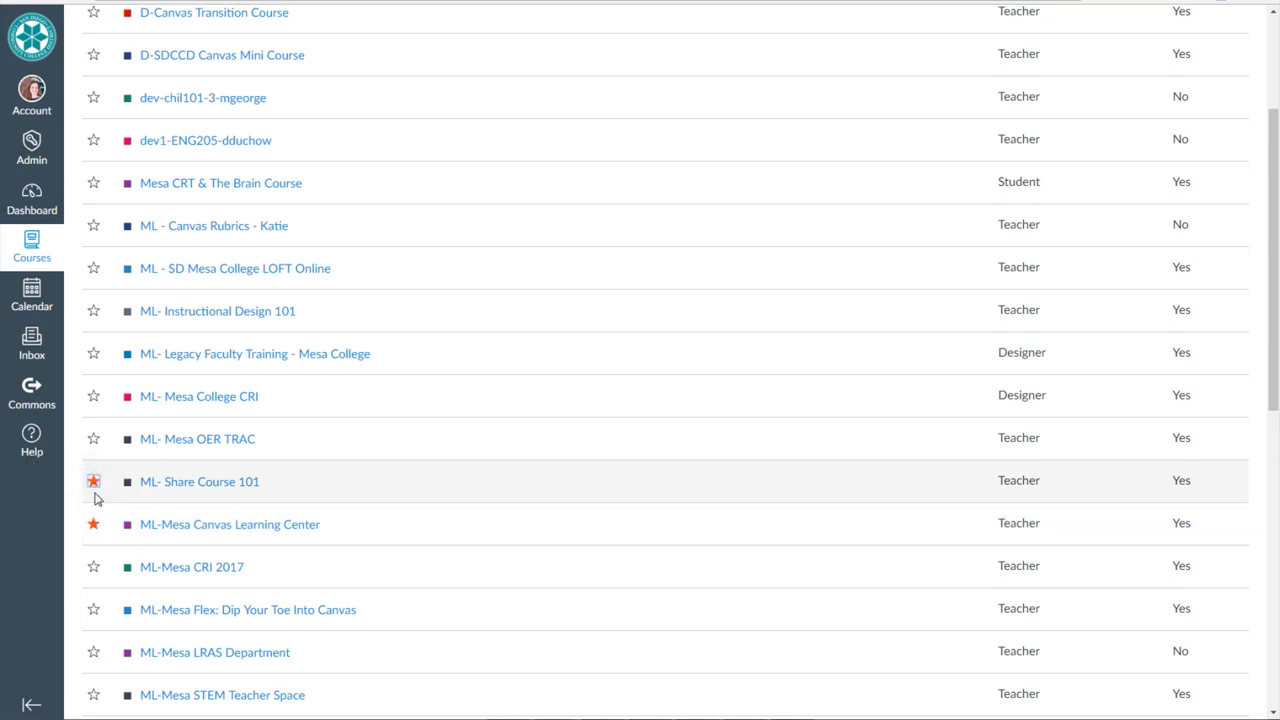
{"action": "left_click", "coordinate": [95, 486]}
{"action": "scroll", "coordinate": [95, 487], "scroll_direction": "up", "scroll_amount": 3}
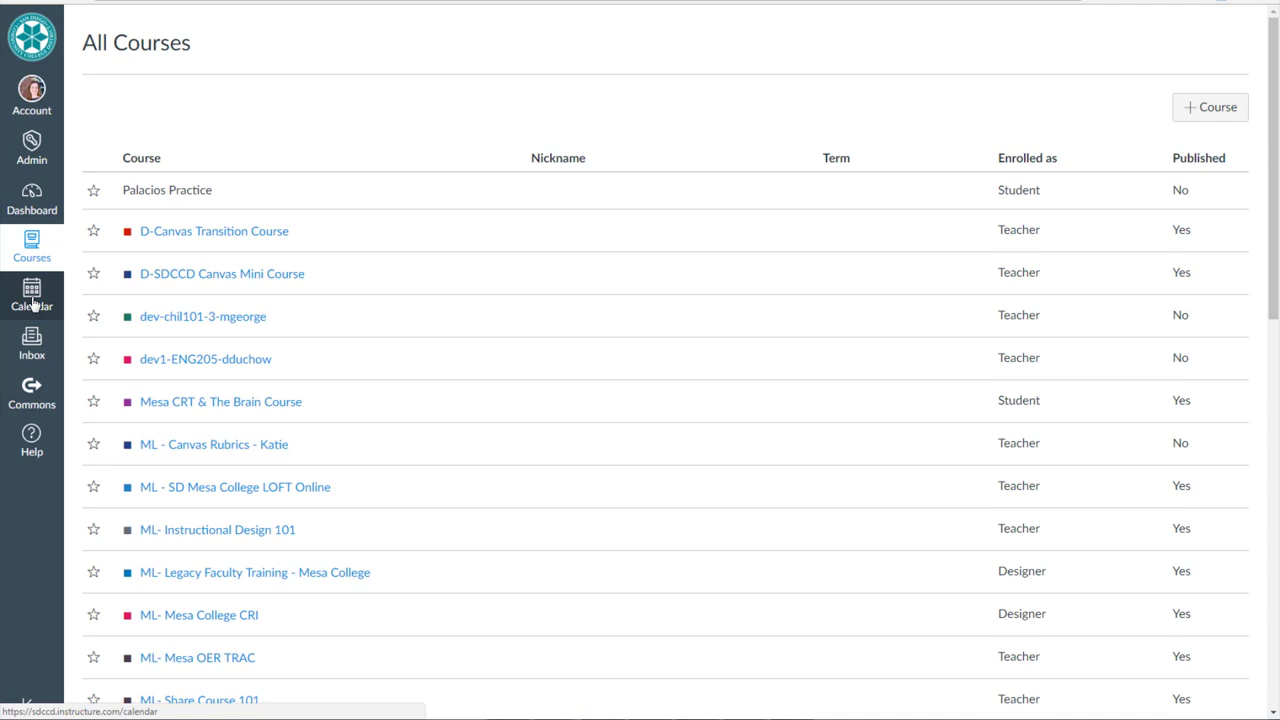
Go to the Calendar, which shows September 2018.
{"action": "left_click", "coordinate": [34, 299]}
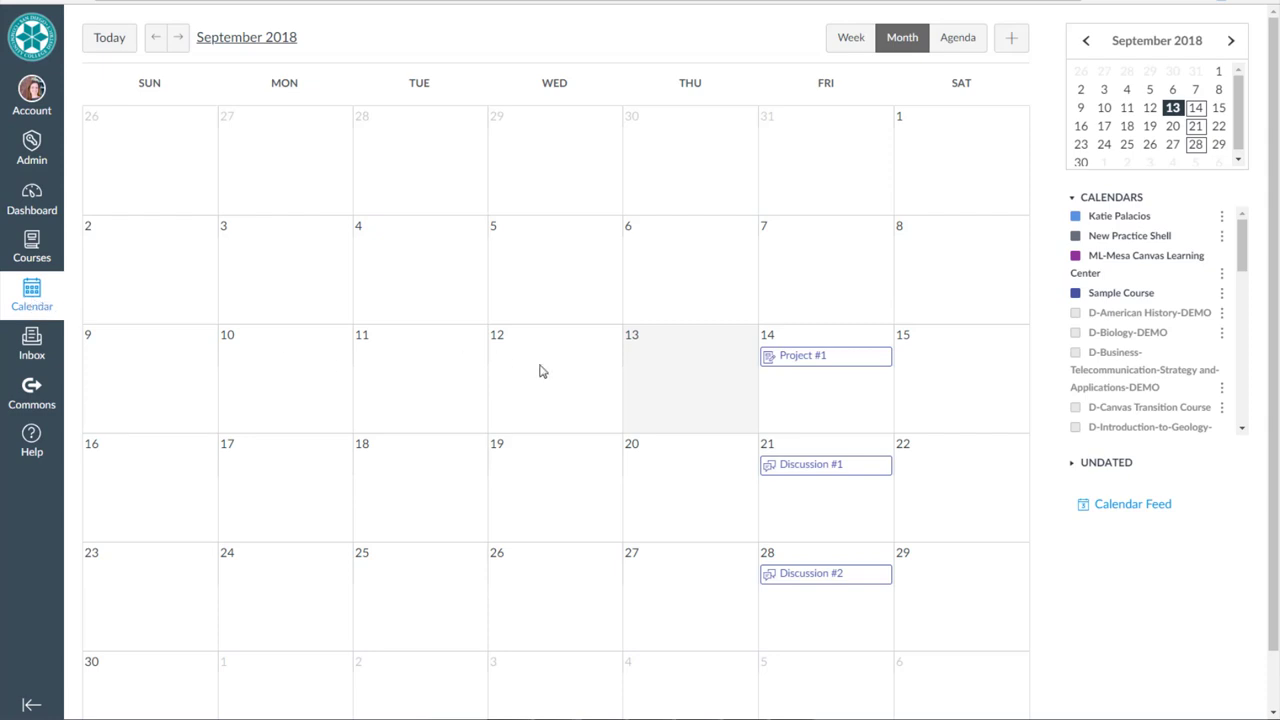
{"action": "mouse_move", "coordinate": [865, 29]}
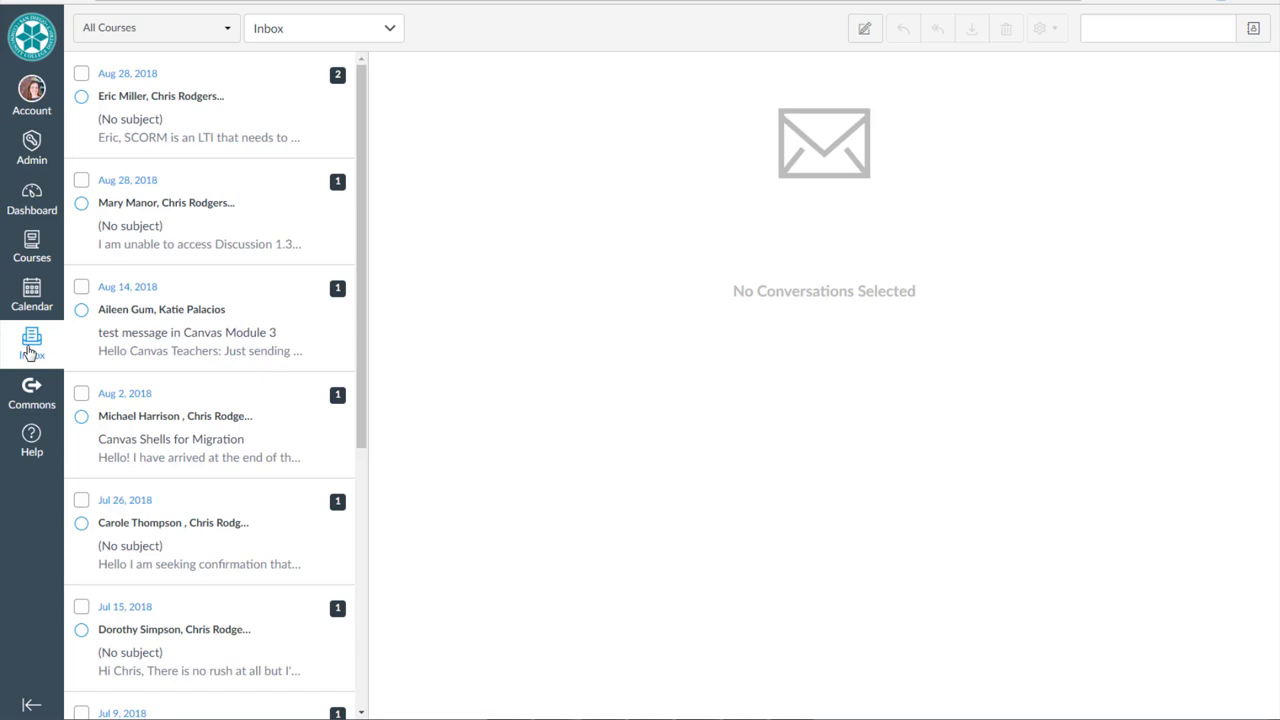
Start a new message for ML-Mesa Canvas Learning Center, addressed to a course member looked up by name.
{"action": "left_click", "coordinate": [866, 30]}
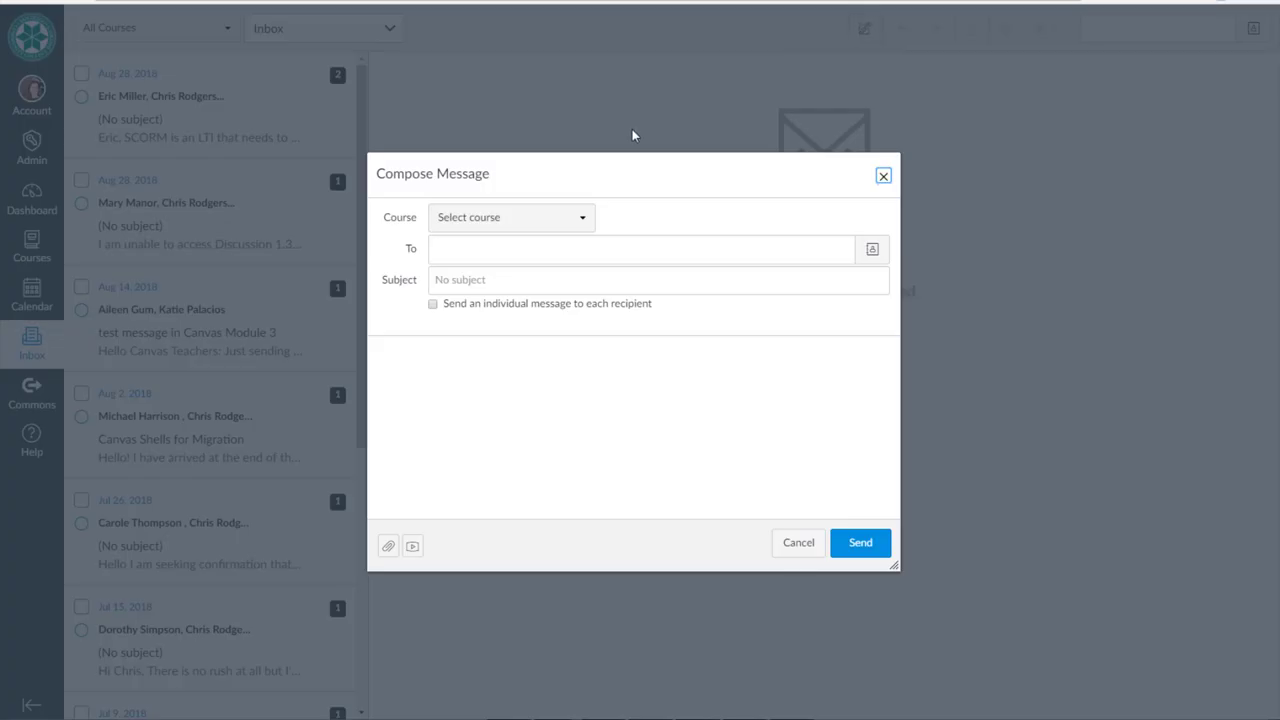
{"action": "left_click", "coordinate": [533, 228]}
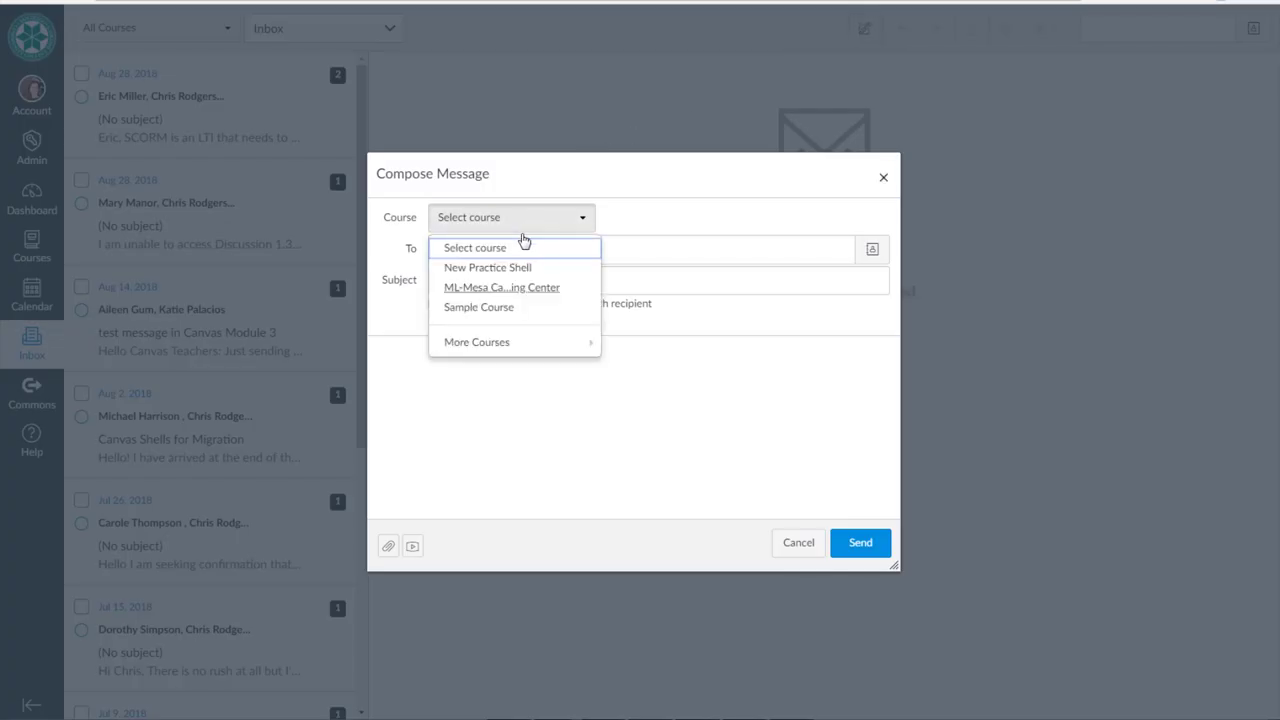
{"action": "left_click", "coordinate": [508, 289]}
{"action": "left_click", "coordinate": [487, 250]}
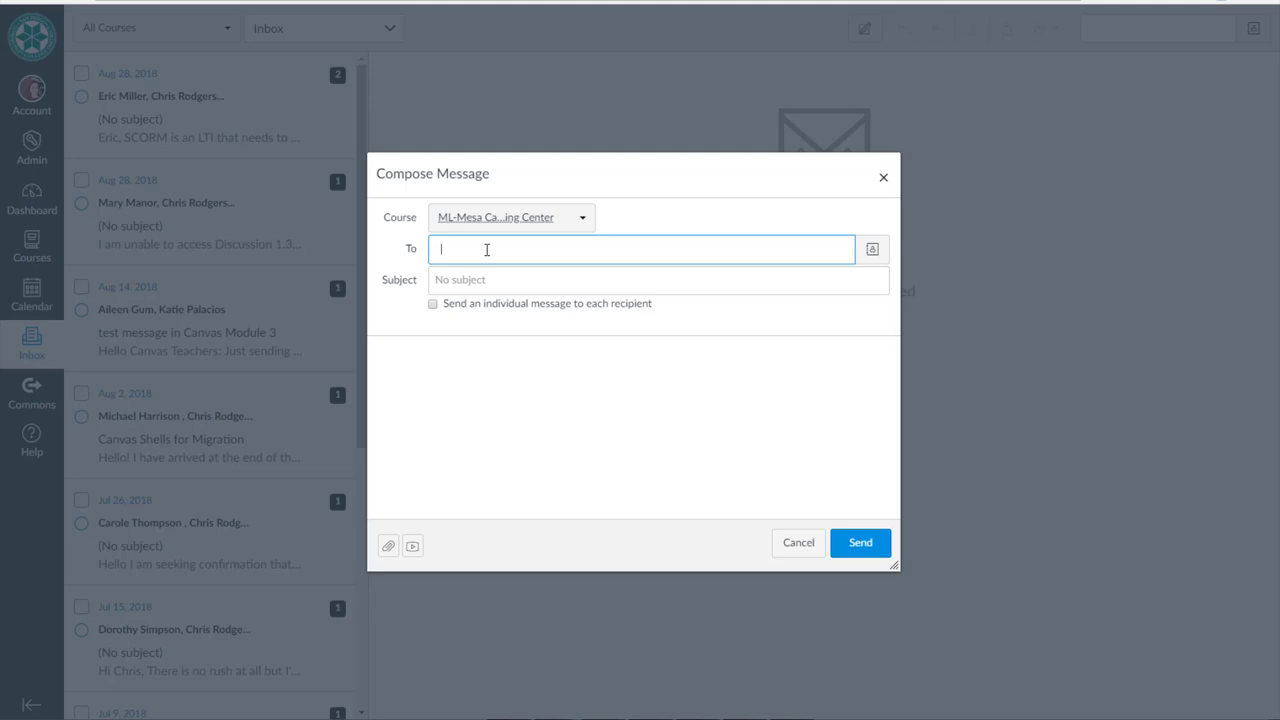
{"action": "type", "text": "donna"}
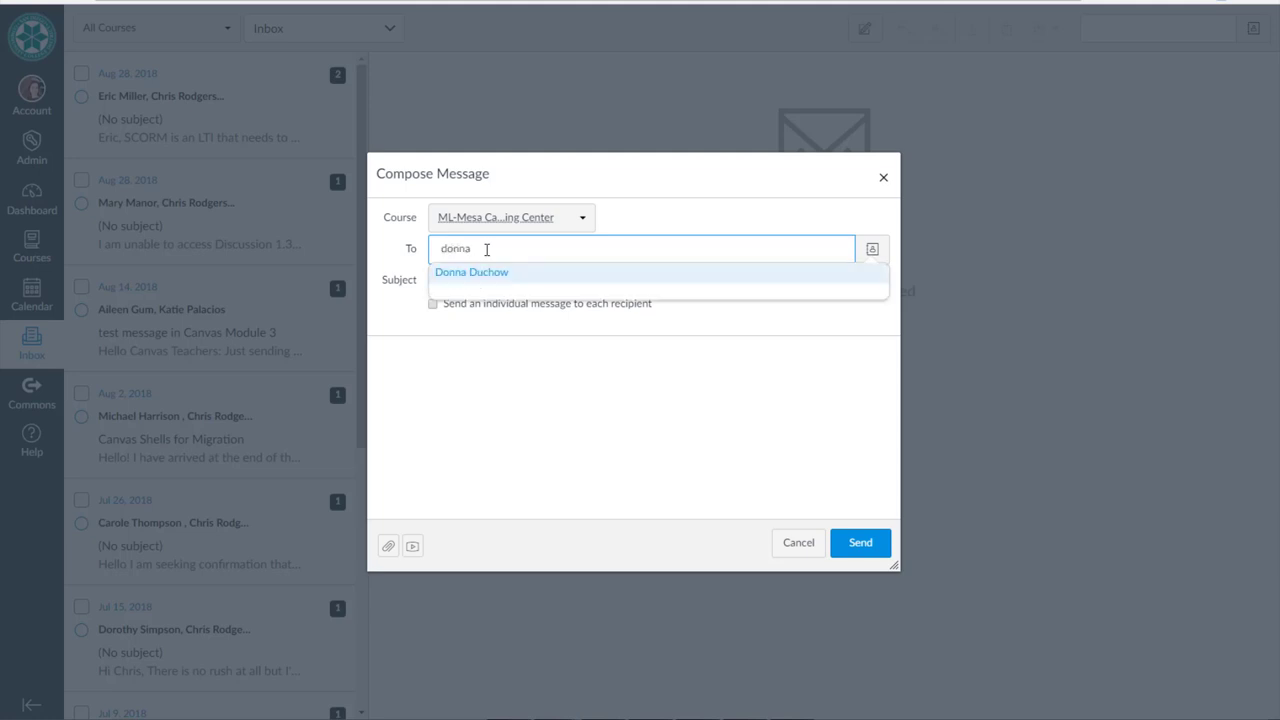
{"action": "left_click", "coordinate": [494, 273]}
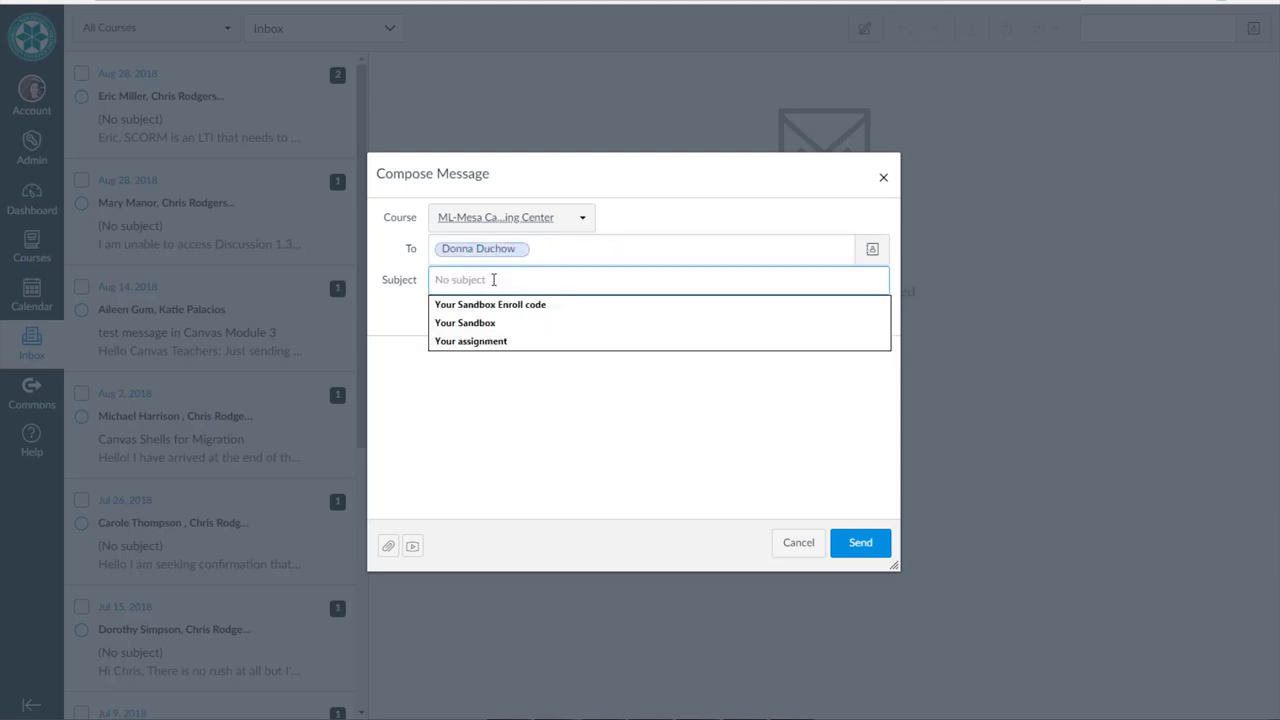
Give the message subject 'test message' and body 'This is just a sample message.', then send it.
{"action": "type", "text": "test mess"}
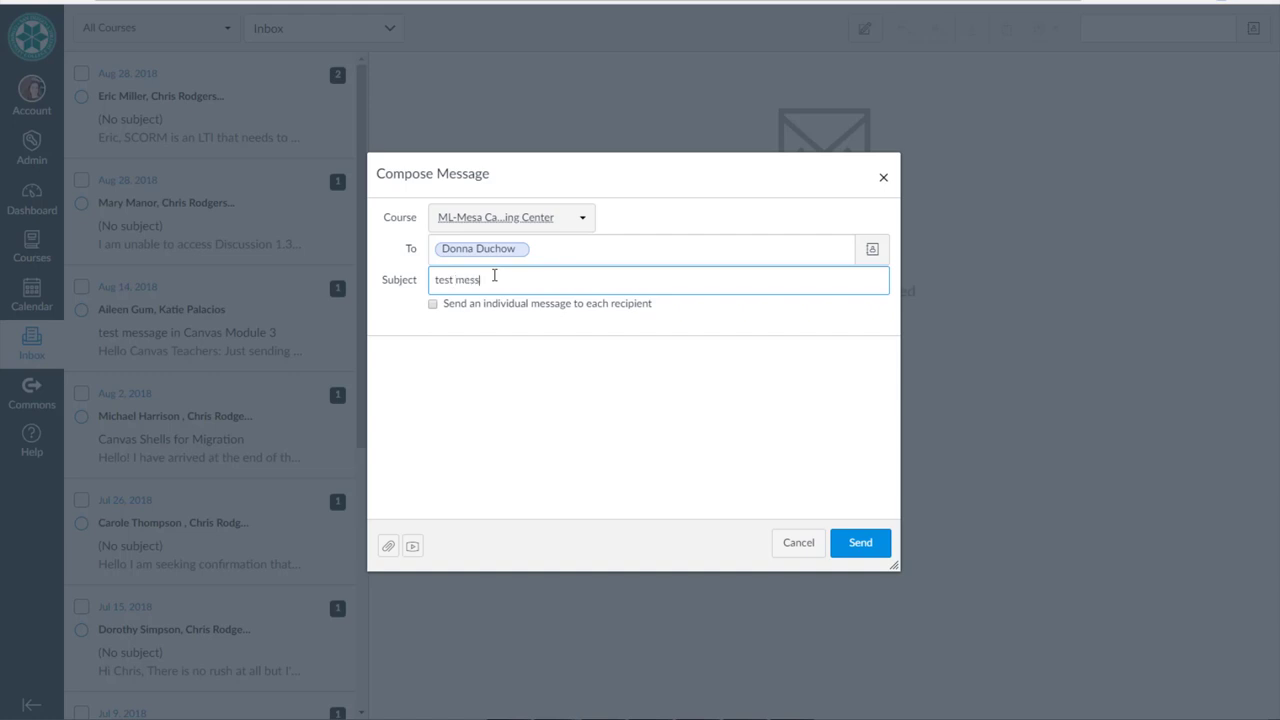
{"action": "type", "text": "age"}
{"action": "left_click", "coordinate": [495, 375]}
{"action": "type", "text": "Th"}
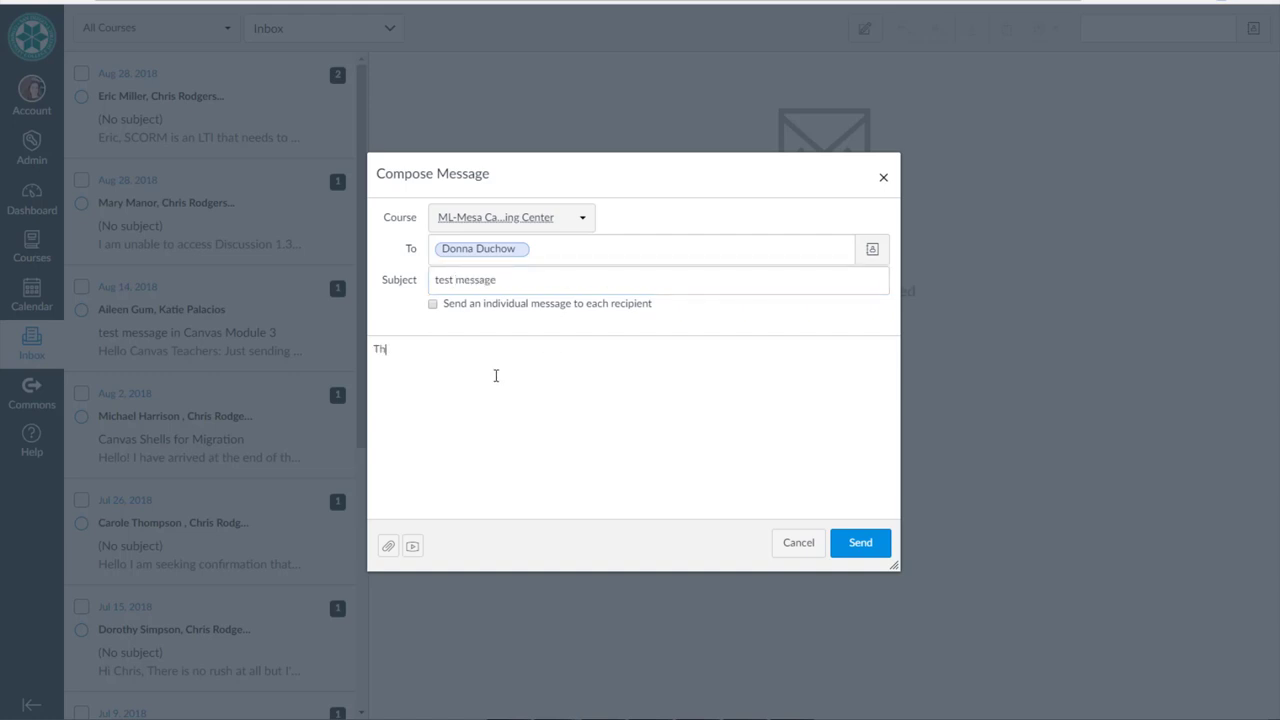
{"action": "type", "text": "is "}
{"action": "type", "text": "is just a sa"}
{"action": "type", "text": "mple message."}
{"action": "left_click", "coordinate": [864, 545]}
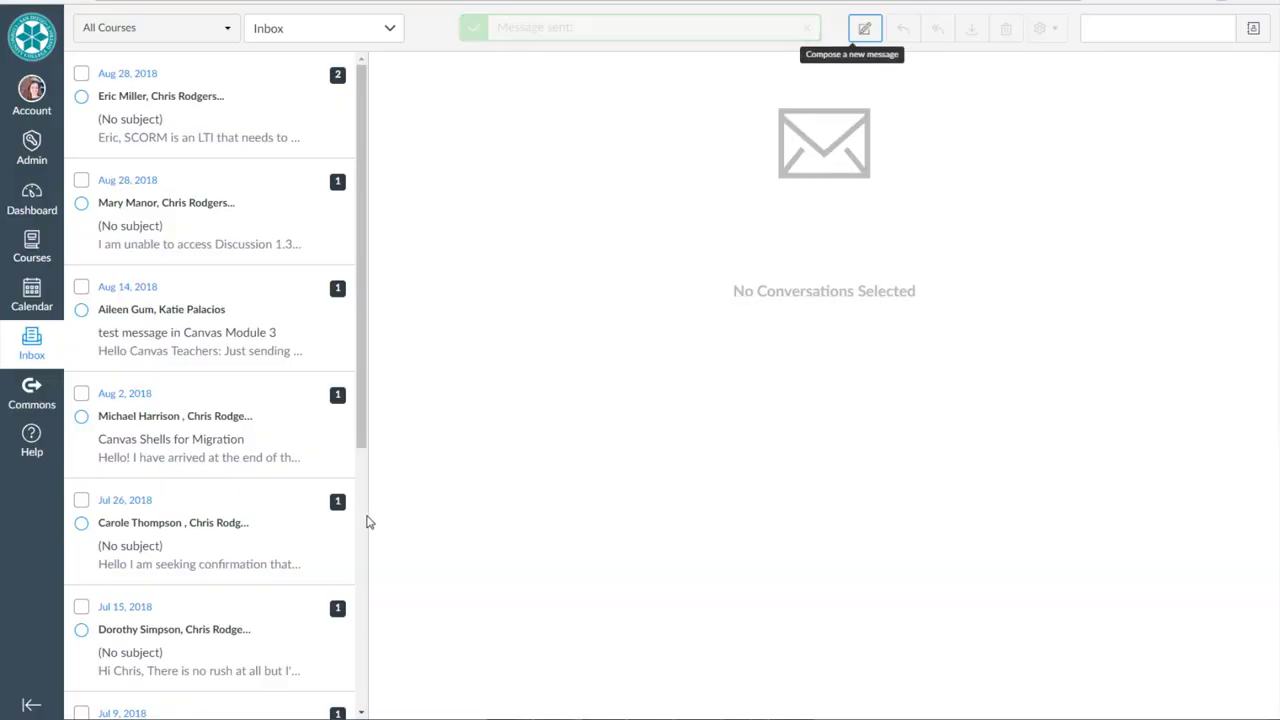
Open Canvas Commons, showing its 48,592 public resources.
{"action": "left_click", "coordinate": [32, 400]}
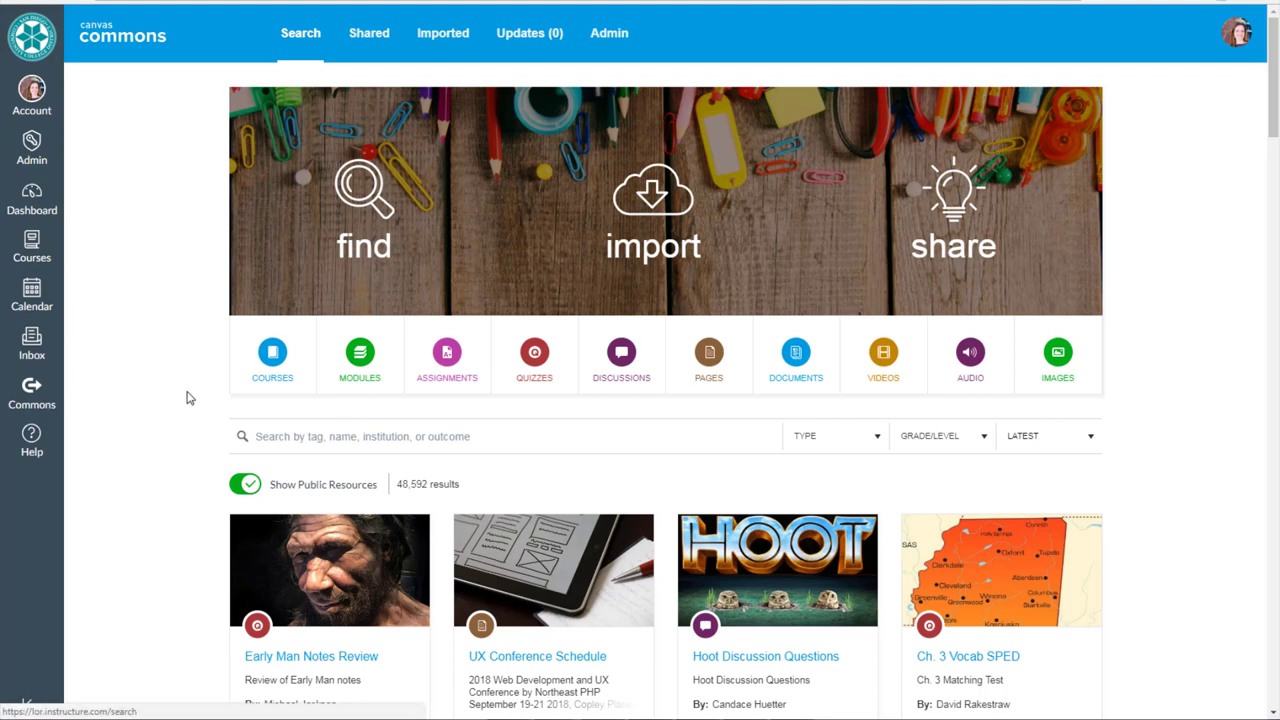
Show the Help links: support hotlines, guides, community, feature ideas and tutorials.
{"action": "left_click", "coordinate": [45, 443]}
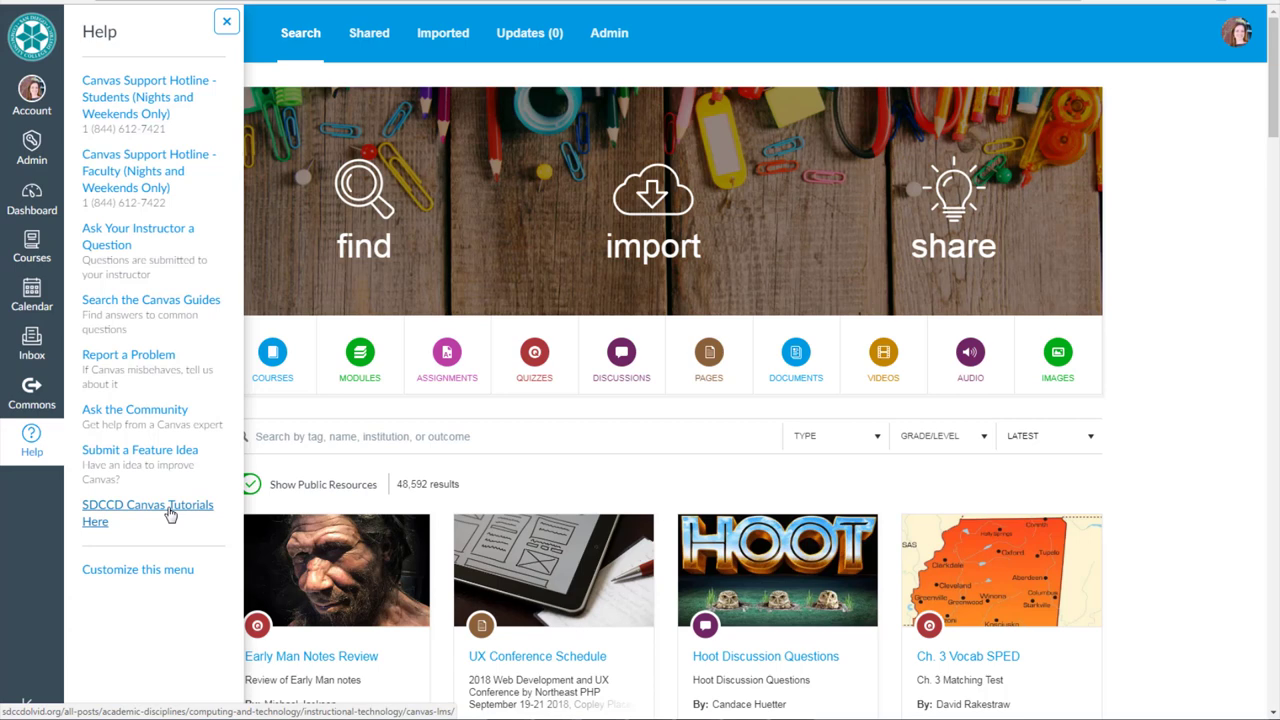
Collapse and expand the global navigation twice, ending at full width with labels.
{"action": "left_click", "coordinate": [28, 706]}
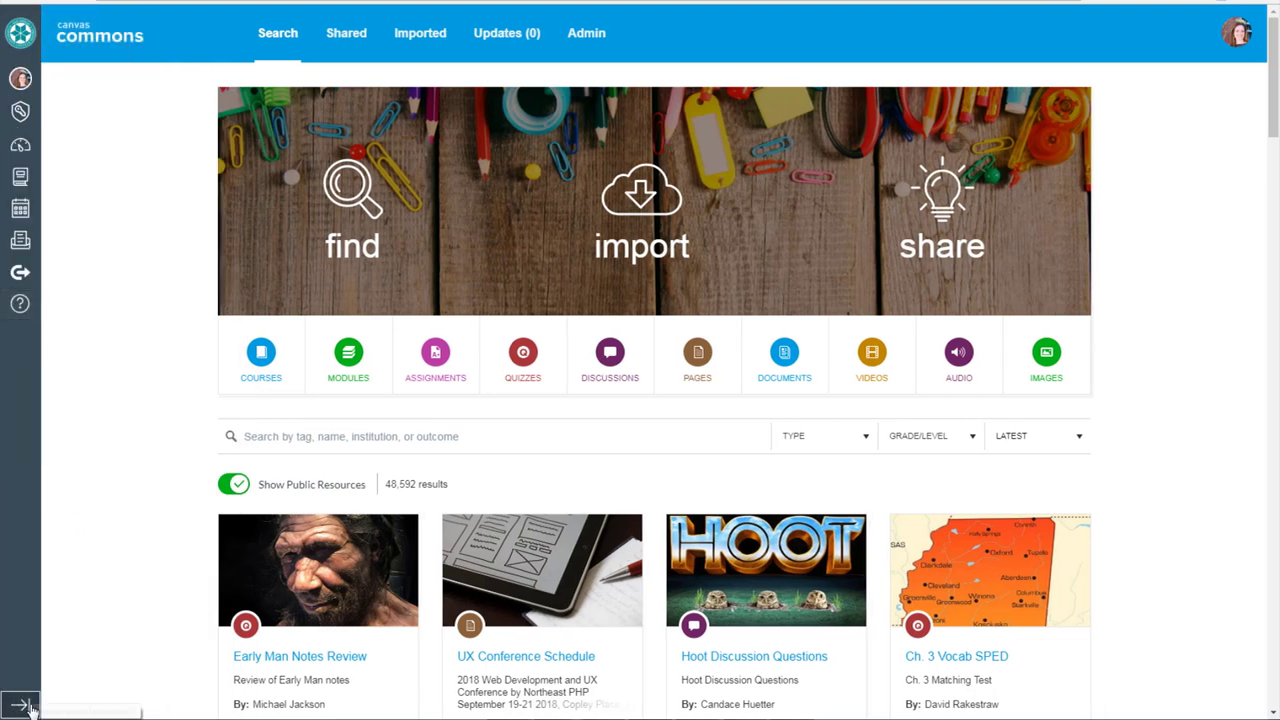
{"action": "left_click", "coordinate": [28, 706]}
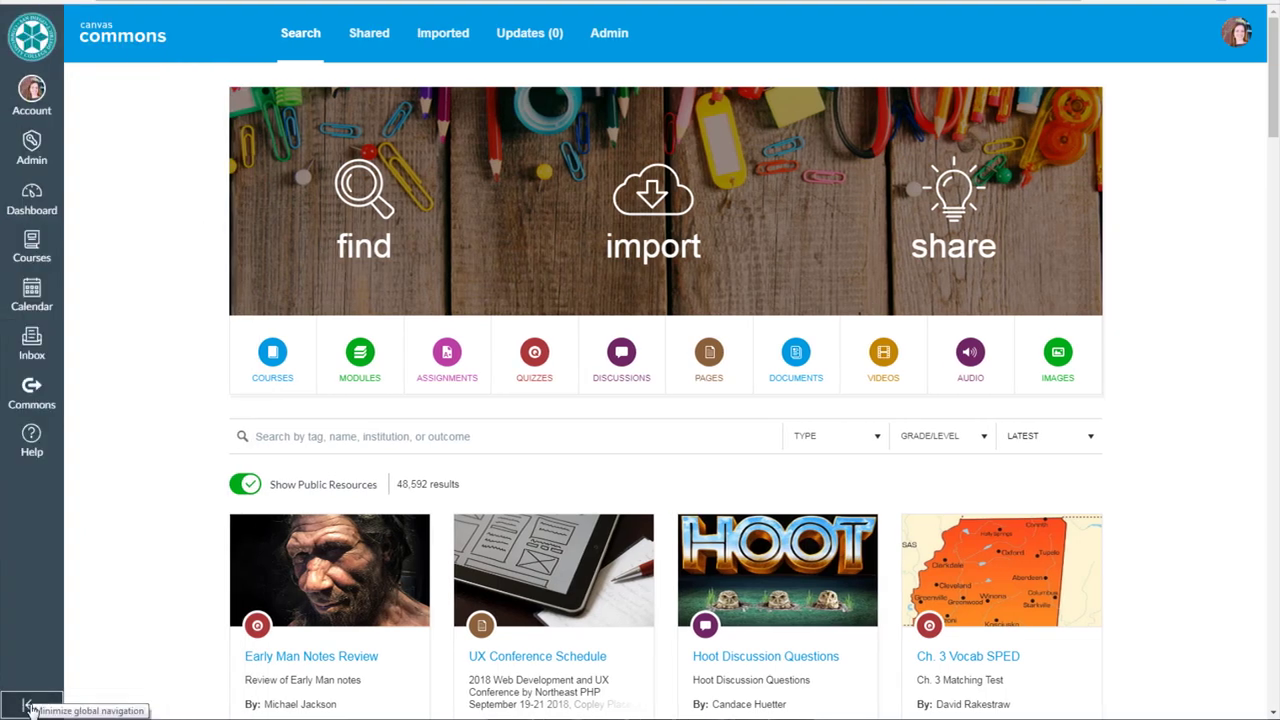
{"action": "left_click", "coordinate": [28, 706]}
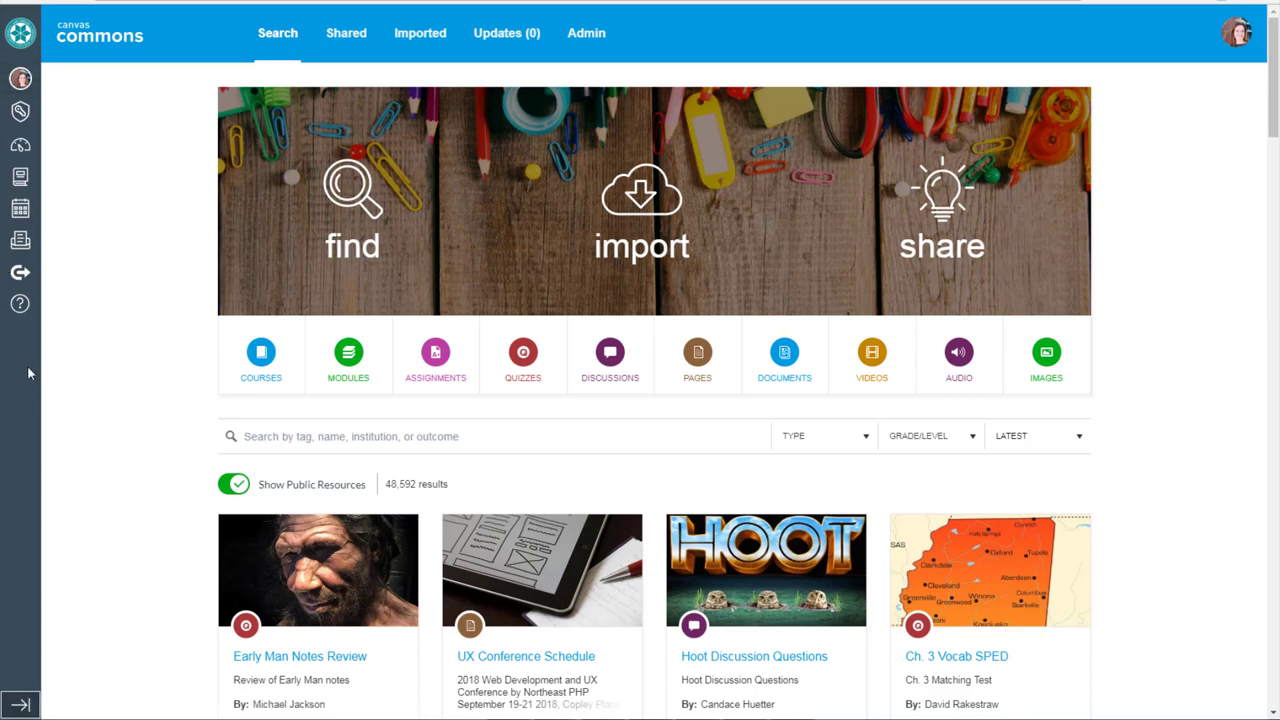
{"action": "left_click", "coordinate": [24, 709]}
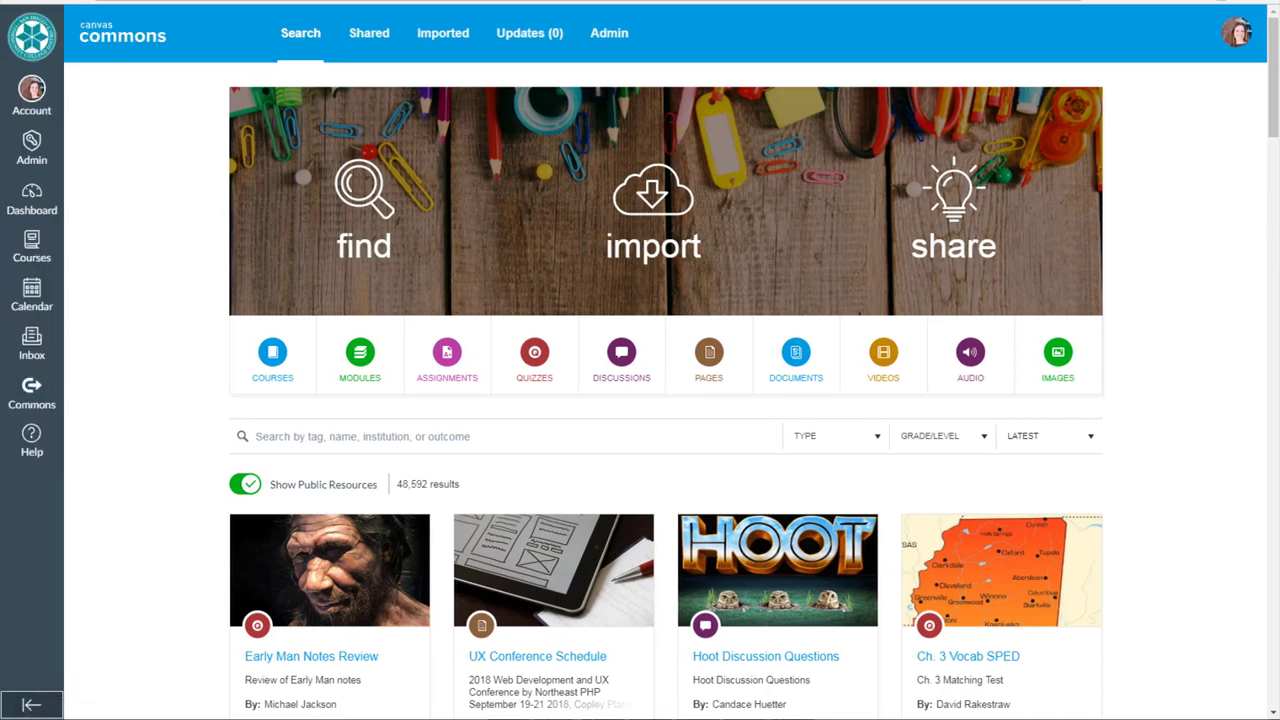
Go back to the Dashboard with its course cards and to-do list.
{"action": "left_click", "coordinate": [42, 204]}
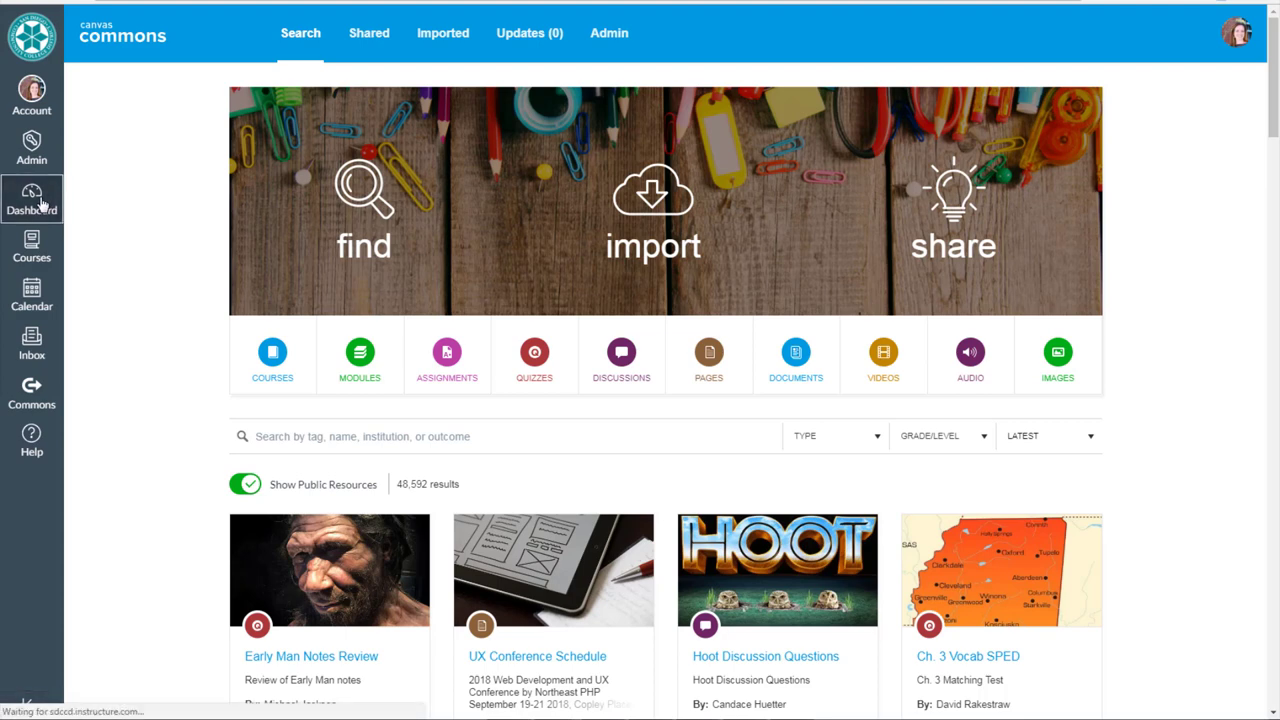